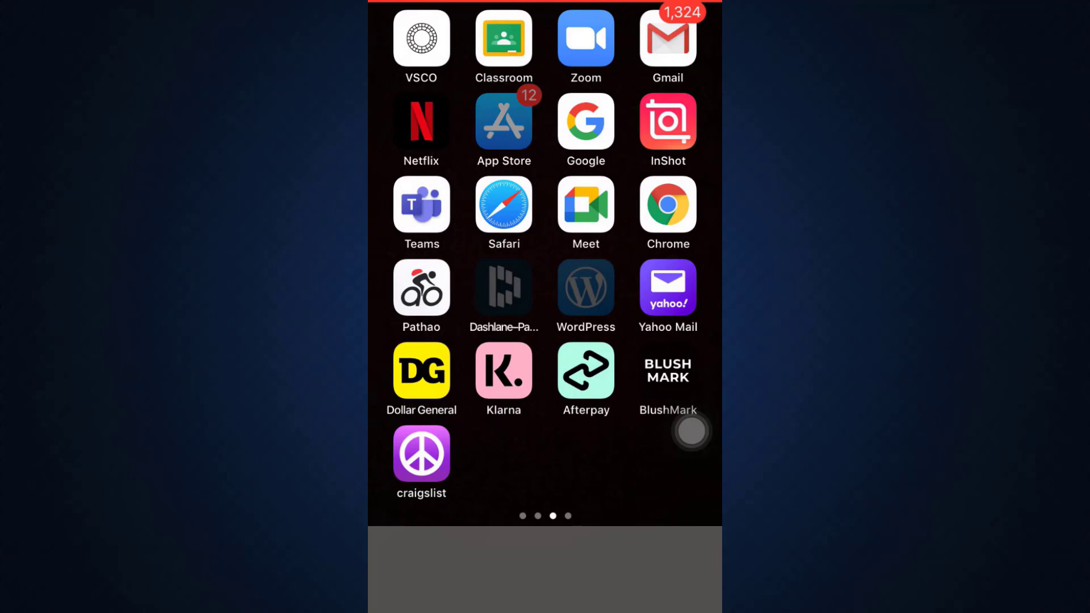
Launch the App Store and start a search for Mercari.
{"action": "left_click", "coordinate": [504, 125]}
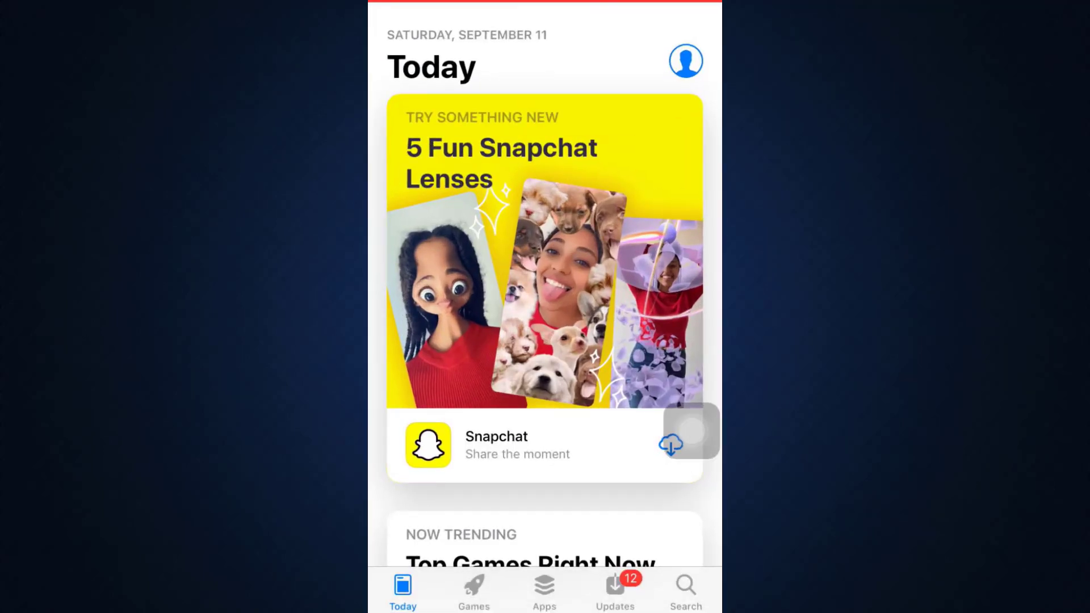
{"action": "left_click", "coordinate": [685, 591]}
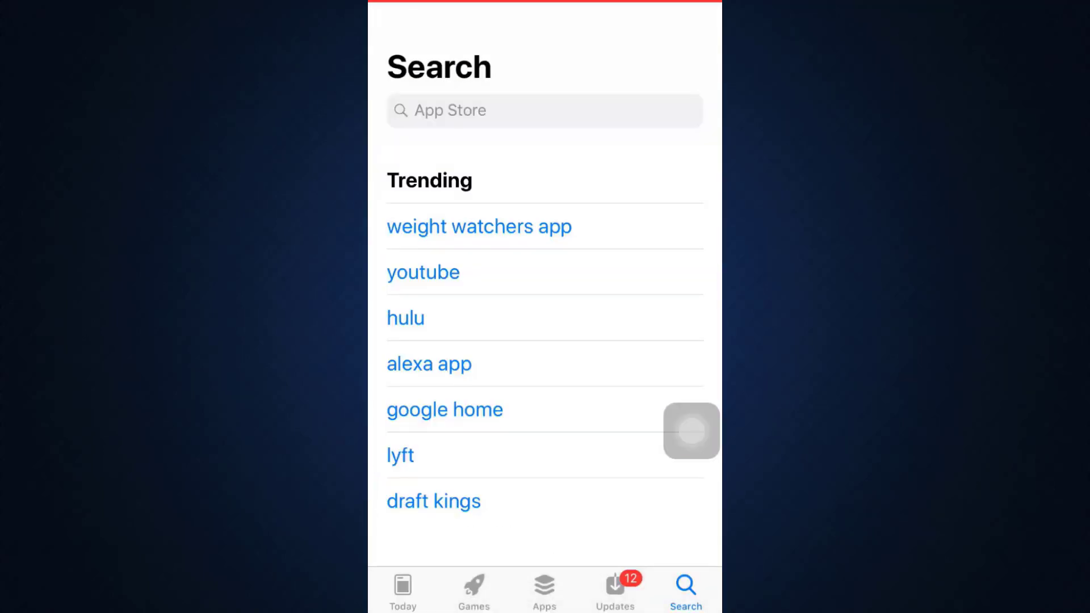
{"action": "left_click", "coordinate": [545, 110]}
{"action": "type", "text": "Mercari"}
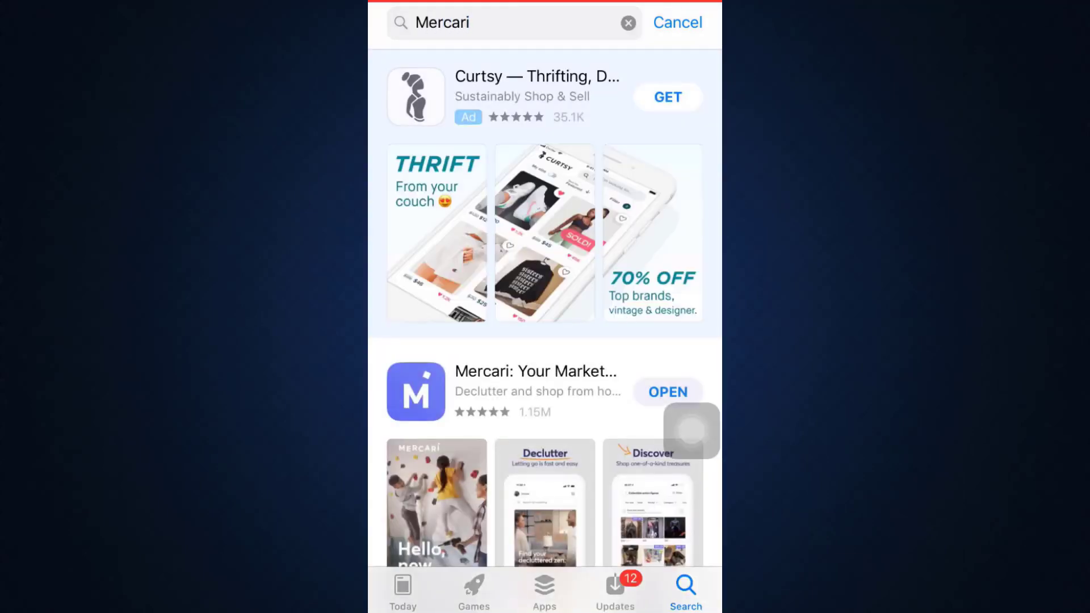
Open the Mercari: Your Marketplace page, which shows the OPEN button.
{"action": "left_click", "coordinate": [511, 383]}
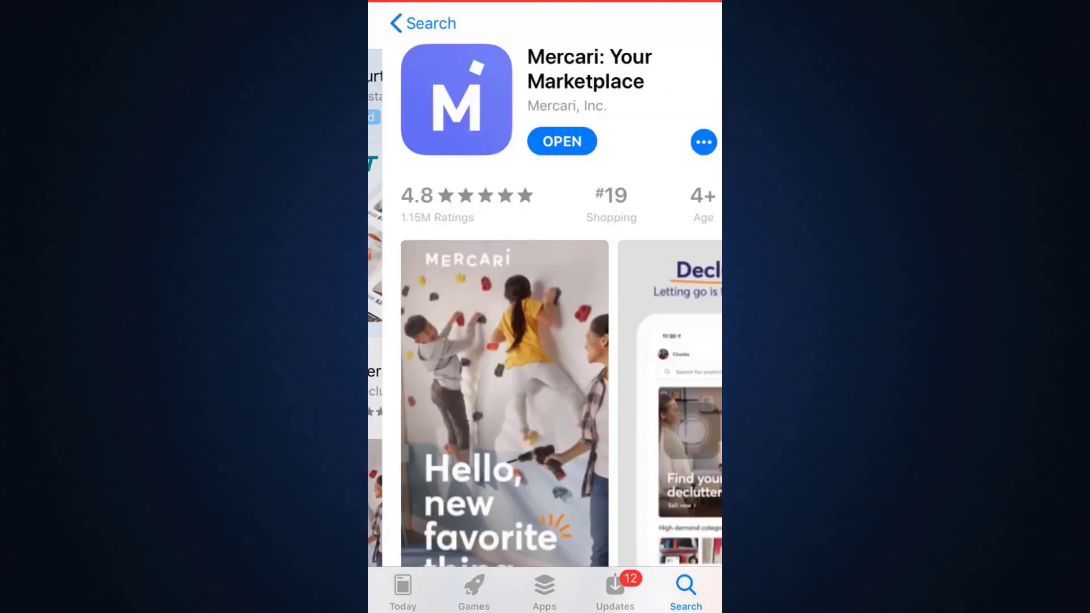